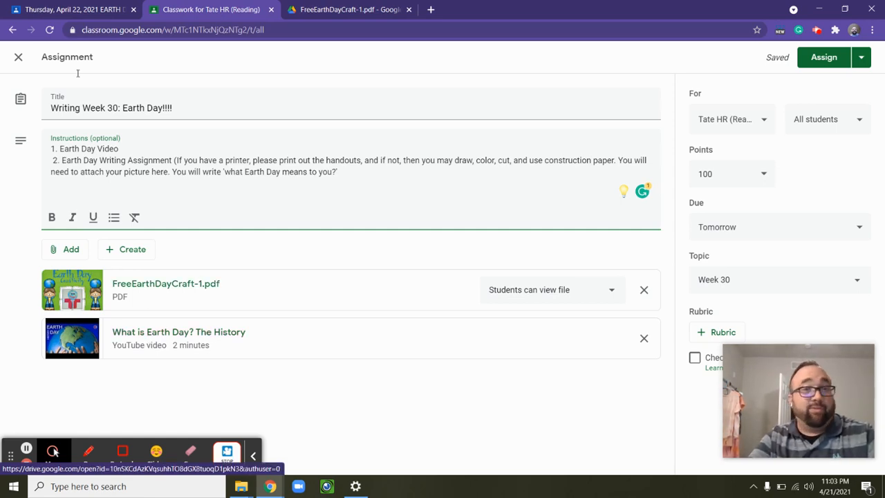
Switch to the FreeEarthDayCraft-1.pdf tab and page through its globe, cutout and assembly instructions.
{"action": "left_click", "coordinate": [325, 9]}
{"action": "scroll", "coordinate": [483, 326], "scroll_direction": "down", "scroll_amount": 5}
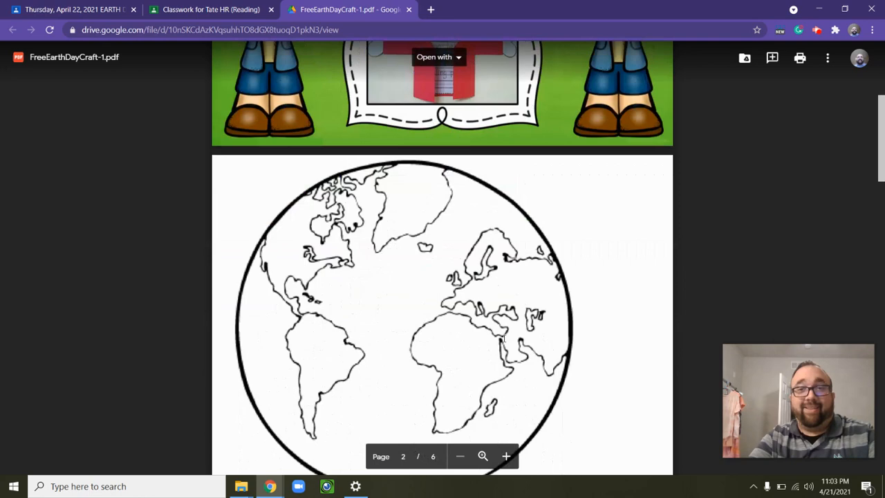
{"action": "scroll", "coordinate": [483, 326], "scroll_direction": "down", "scroll_amount": 4}
{"action": "scroll", "coordinate": [507, 337], "scroll_direction": "up", "scroll_amount": 4}
{"action": "scroll", "coordinate": [507, 337], "scroll_direction": "down", "scroll_amount": 3}
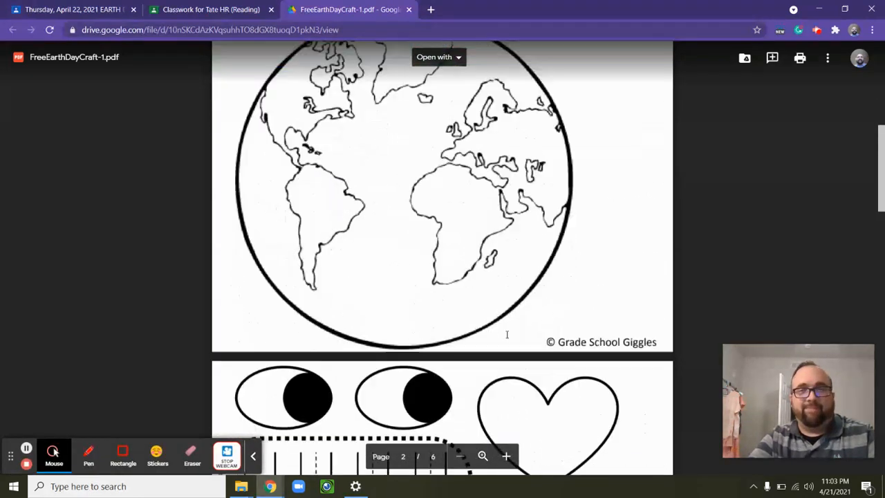
{"action": "scroll", "coordinate": [511, 332], "scroll_direction": "down", "scroll_amount": 1}
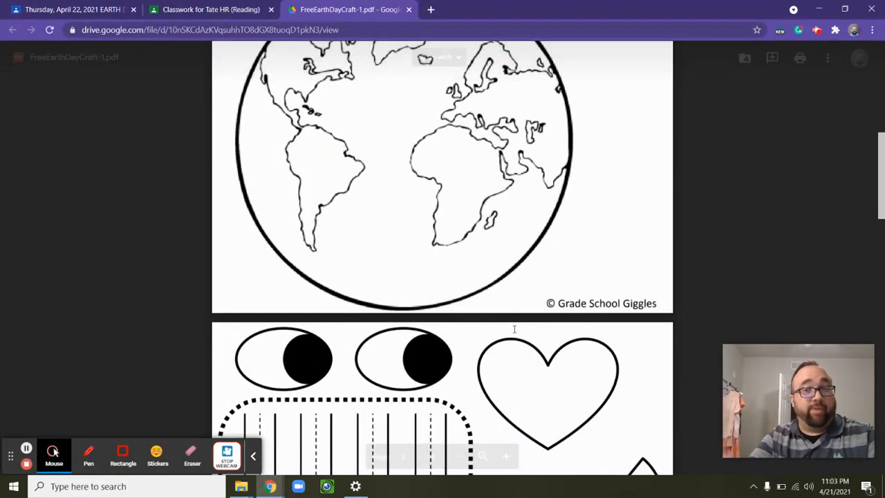
{"action": "scroll", "coordinate": [530, 317], "scroll_direction": "down", "scroll_amount": 6}
{"action": "scroll", "coordinate": [531, 317], "scroll_direction": "down", "scroll_amount": 2}
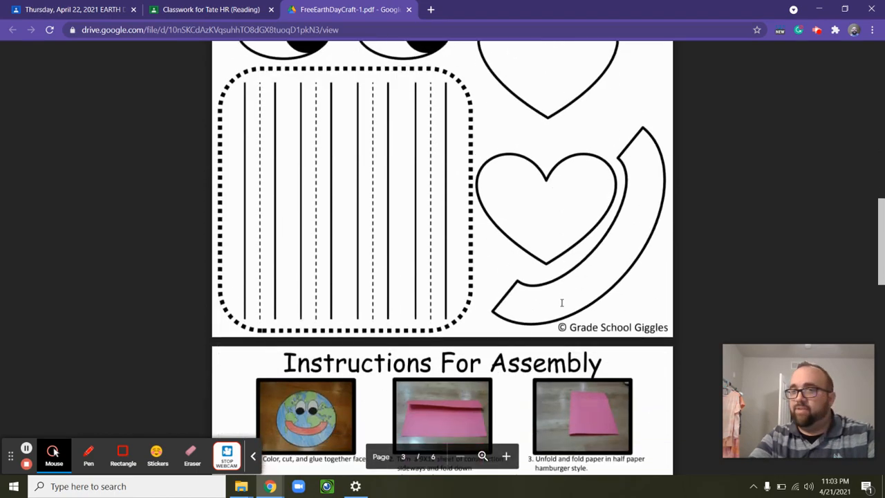
{"action": "scroll", "coordinate": [546, 311], "scroll_direction": "down", "scroll_amount": 1}
{"action": "scroll", "coordinate": [562, 302], "scroll_direction": "down", "scroll_amount": 3}
{"action": "scroll", "coordinate": [561, 302], "scroll_direction": "down", "scroll_amount": 4}
{"action": "scroll", "coordinate": [561, 302], "scroll_direction": "up", "scroll_amount": 5}
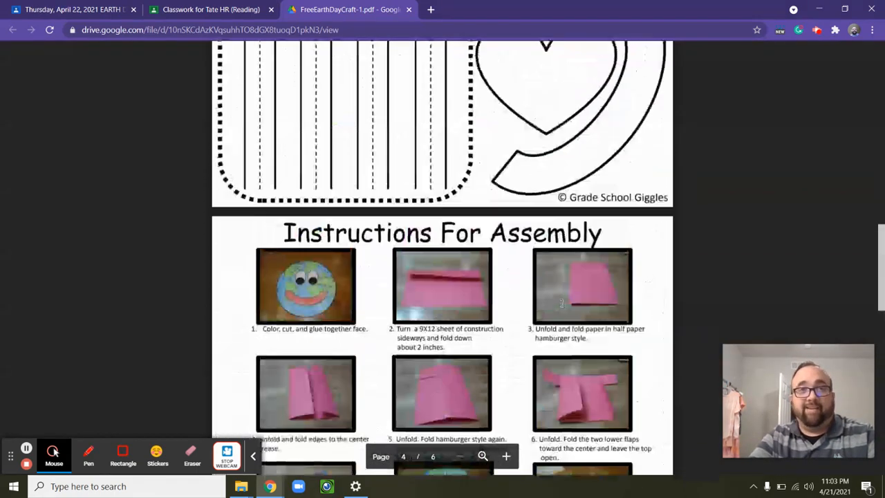
{"action": "scroll", "coordinate": [561, 302], "scroll_direction": "up", "scroll_amount": 4}
{"action": "scroll", "coordinate": [564, 300], "scroll_direction": "down", "scroll_amount": 3}
{"action": "scroll", "coordinate": [564, 300], "scroll_direction": "down", "scroll_amount": 3}
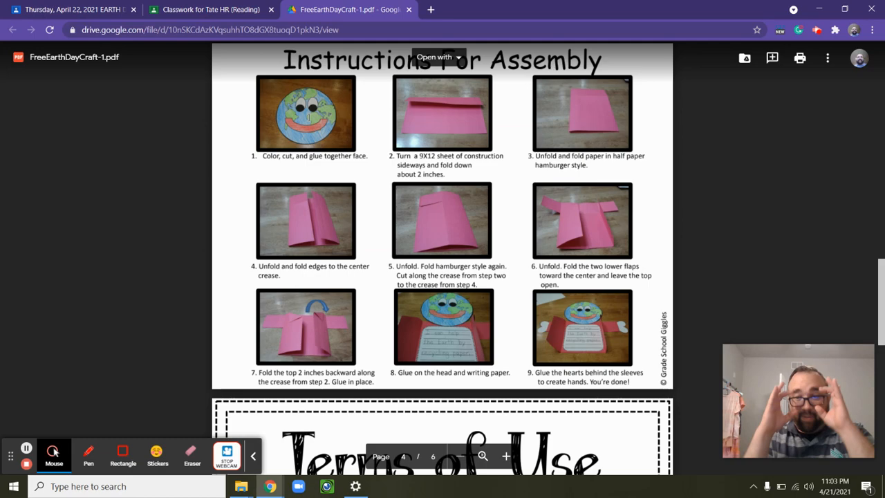
{"action": "scroll", "coordinate": [310, 138], "scroll_direction": "up", "scroll_amount": 5}
{"action": "scroll", "coordinate": [309, 153], "scroll_direction": "up", "scroll_amount": 5}
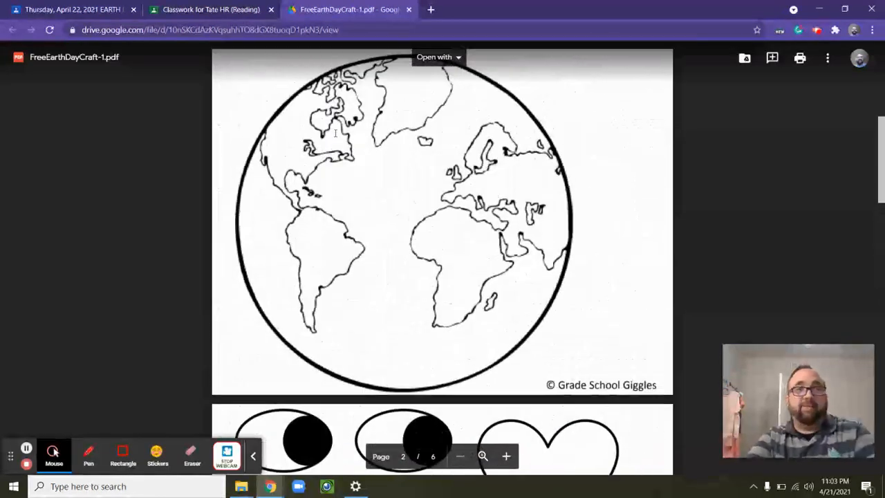
{"action": "scroll", "coordinate": [308, 164], "scroll_direction": "up", "scroll_amount": 3}
{"action": "scroll", "coordinate": [308, 164], "scroll_direction": "down", "scroll_amount": 5}
{"action": "scroll", "coordinate": [346, 153], "scroll_direction": "down", "scroll_amount": 5}
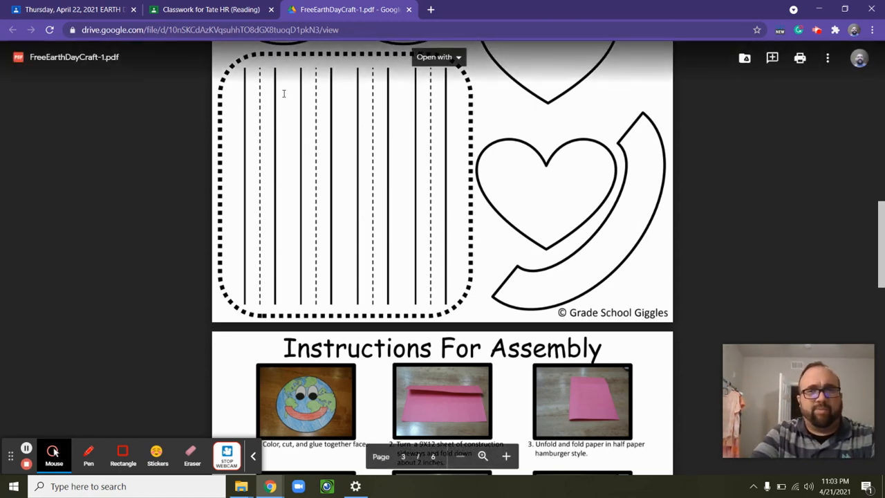
{"action": "scroll", "coordinate": [284, 94], "scroll_direction": "up", "scroll_amount": 5}
{"action": "scroll", "coordinate": [346, 208], "scroll_direction": "up", "scroll_amount": 3}
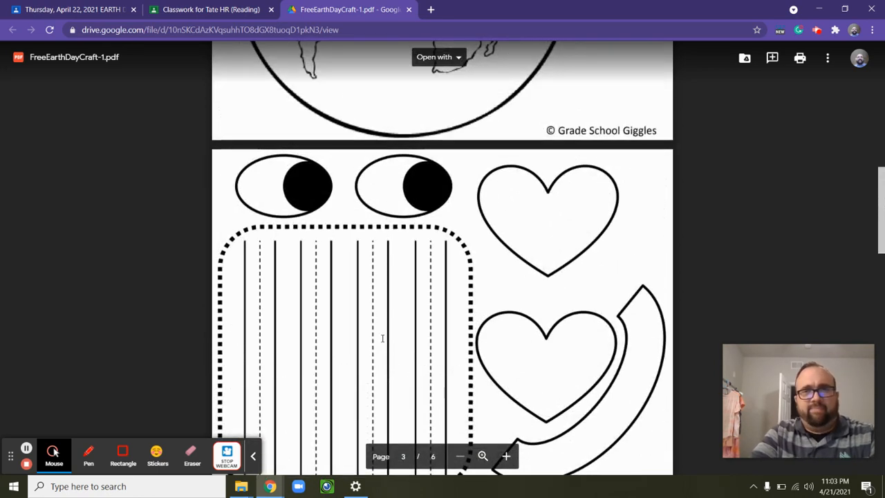
{"action": "scroll", "coordinate": [382, 338], "scroll_direction": "down", "scroll_amount": 4}
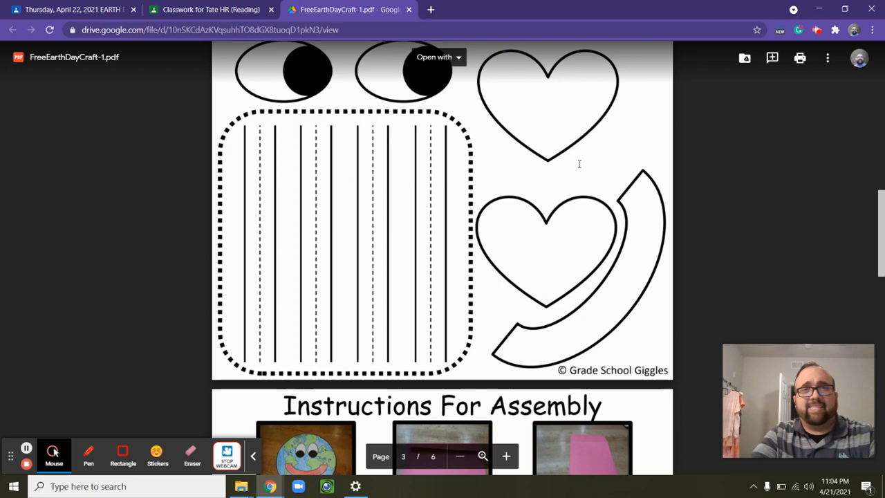
{"action": "scroll", "coordinate": [580, 207], "scroll_direction": "down", "scroll_amount": 4}
{"action": "scroll", "coordinate": [580, 242], "scroll_direction": "down", "scroll_amount": 4}
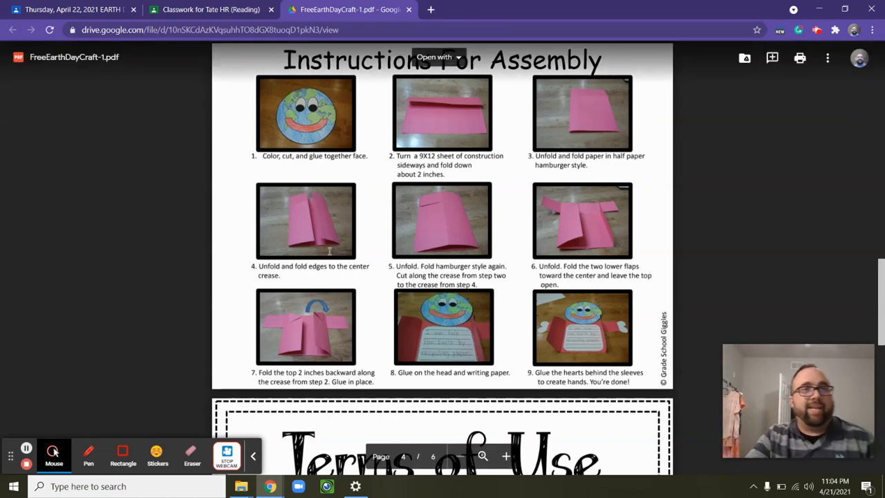
{"action": "scroll", "coordinate": [344, 246], "scroll_direction": "up", "scroll_amount": 4}
{"action": "scroll", "coordinate": [344, 246], "scroll_direction": "down", "scroll_amount": 8}
{"action": "scroll", "coordinate": [343, 247], "scroll_direction": "down", "scroll_amount": 6}
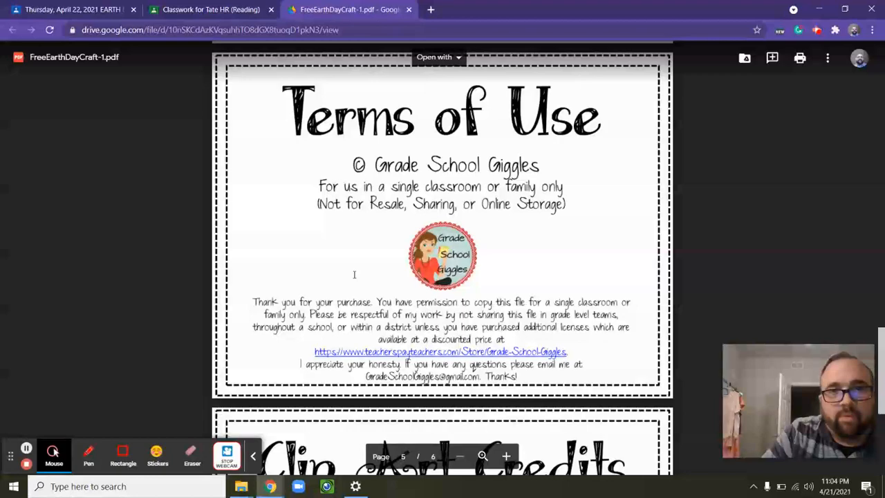
{"action": "scroll", "coordinate": [352, 276], "scroll_direction": "down", "scroll_amount": 5}
{"action": "scroll", "coordinate": [352, 276], "scroll_direction": "up", "scroll_amount": 5}
{"action": "scroll", "coordinate": [352, 276], "scroll_direction": "up", "scroll_amount": 5}
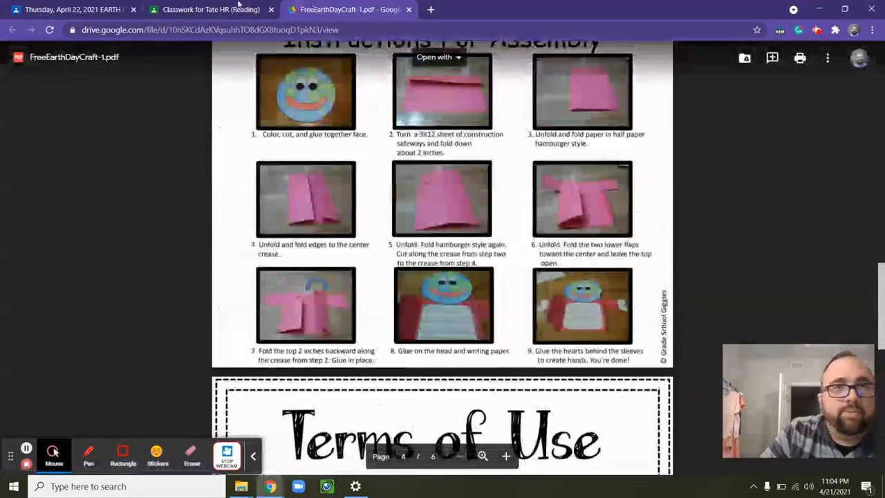
Go back to the Classwork for Tate HR (Reading) tab showing the Earth Day assignment draft.
{"action": "left_click", "coordinate": [210, 9]}
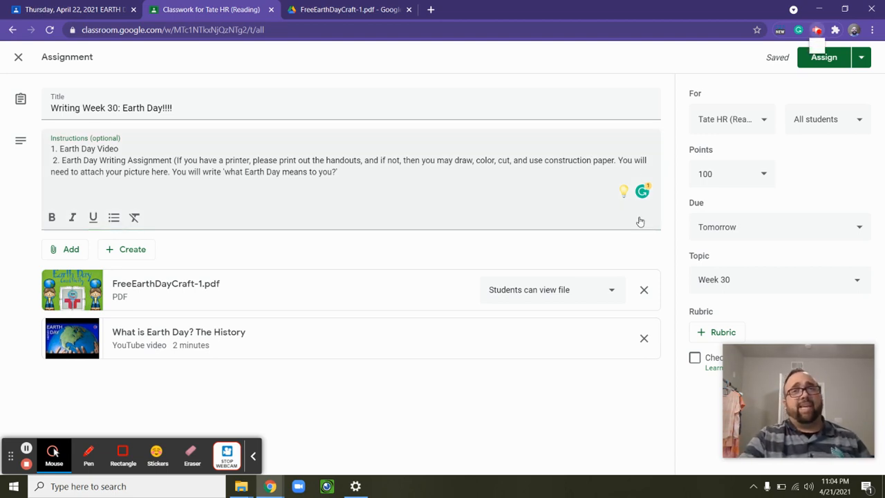
{"action": "left_click", "coordinate": [817, 30]}
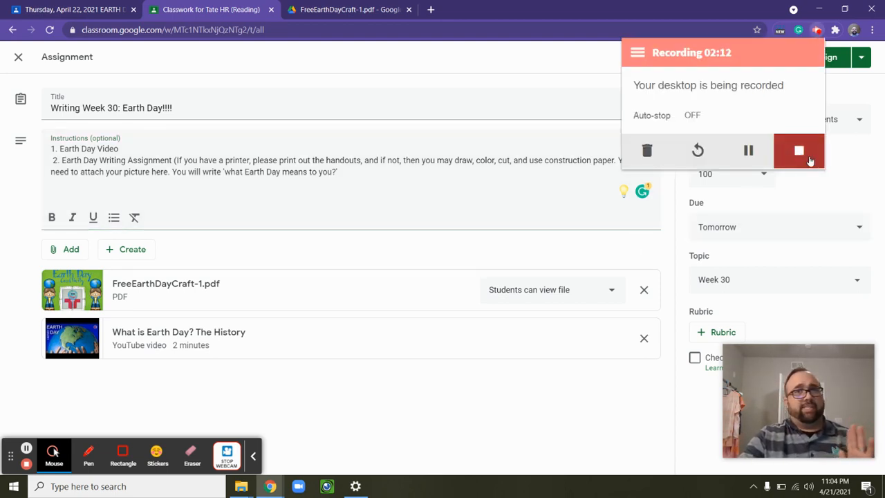